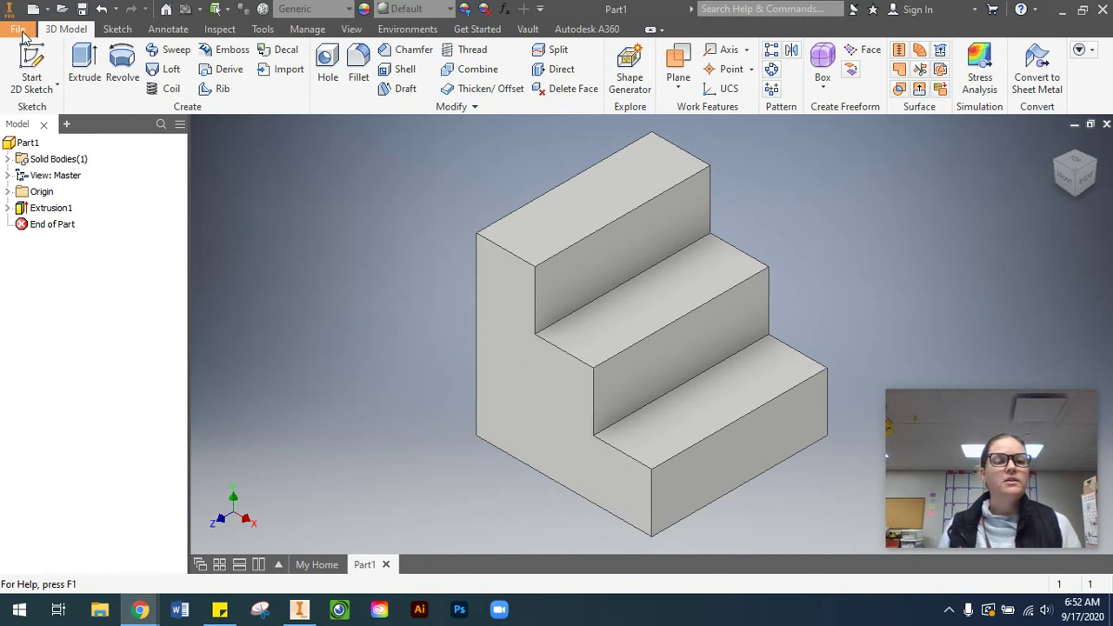
Open the Save As dialog for the untitled Part1 from the File menu
{"action": "left_click", "coordinate": [21, 31]}
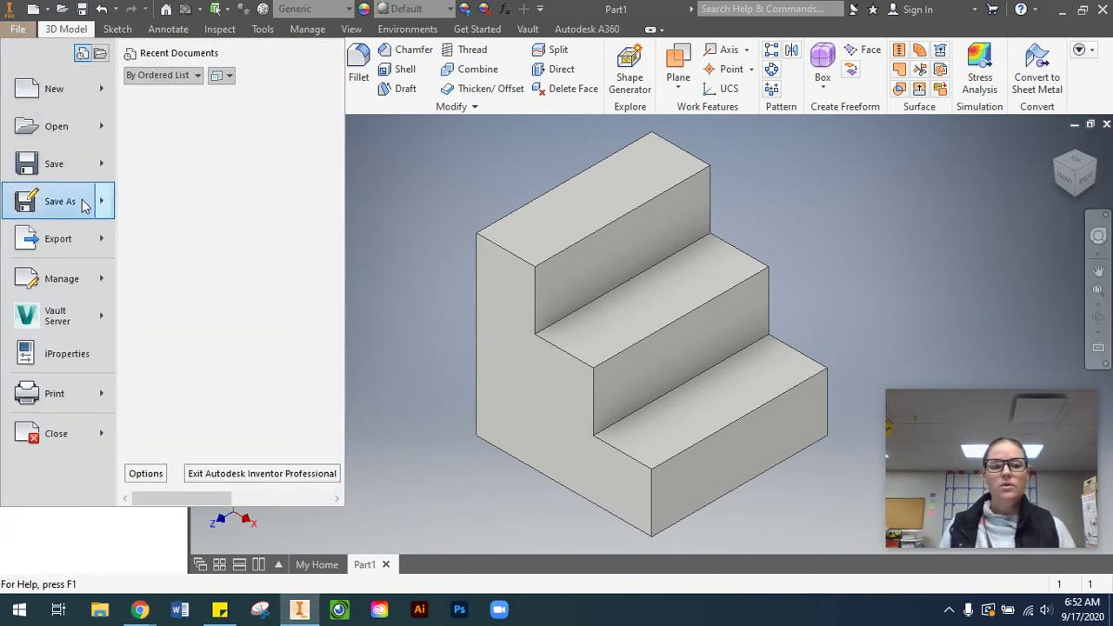
{"action": "mouse_move", "coordinate": [88, 206]}
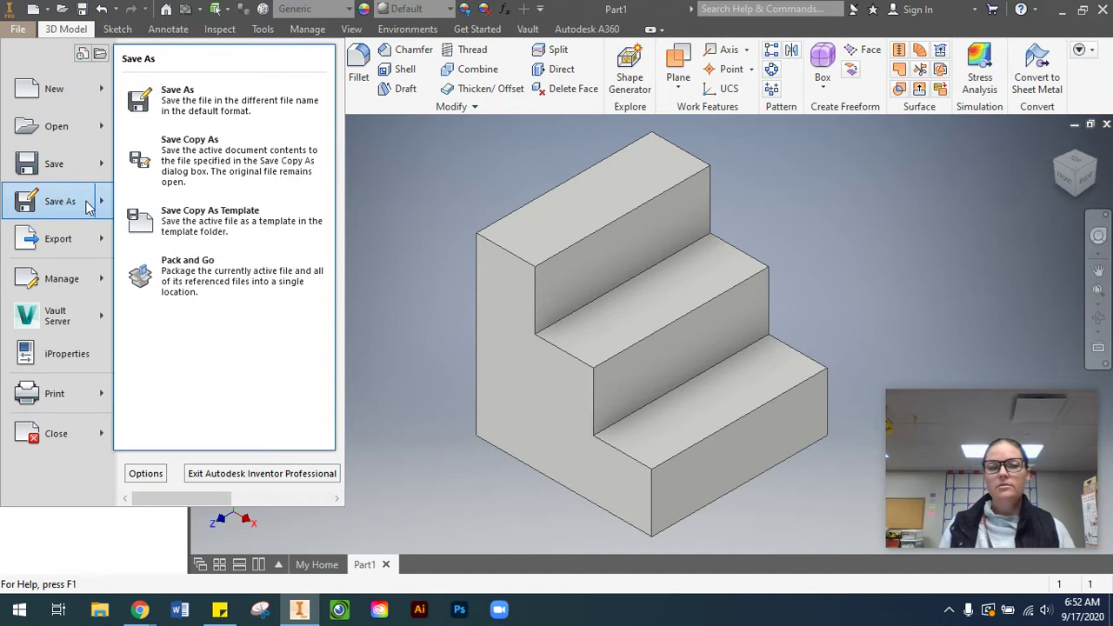
{"action": "left_click", "coordinate": [225, 113]}
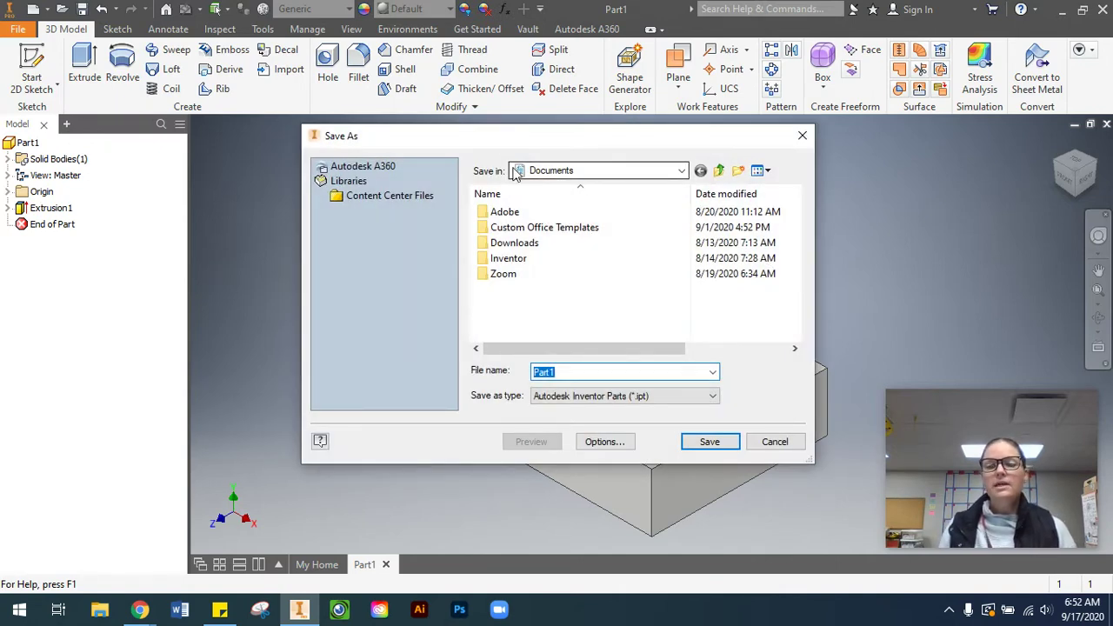
Browse the save location to Google Drive File Stream (G:) > My Drive > IED 2020-2021
{"action": "left_click", "coordinate": [556, 172]}
{"action": "left_click", "coordinate": [557, 172]}
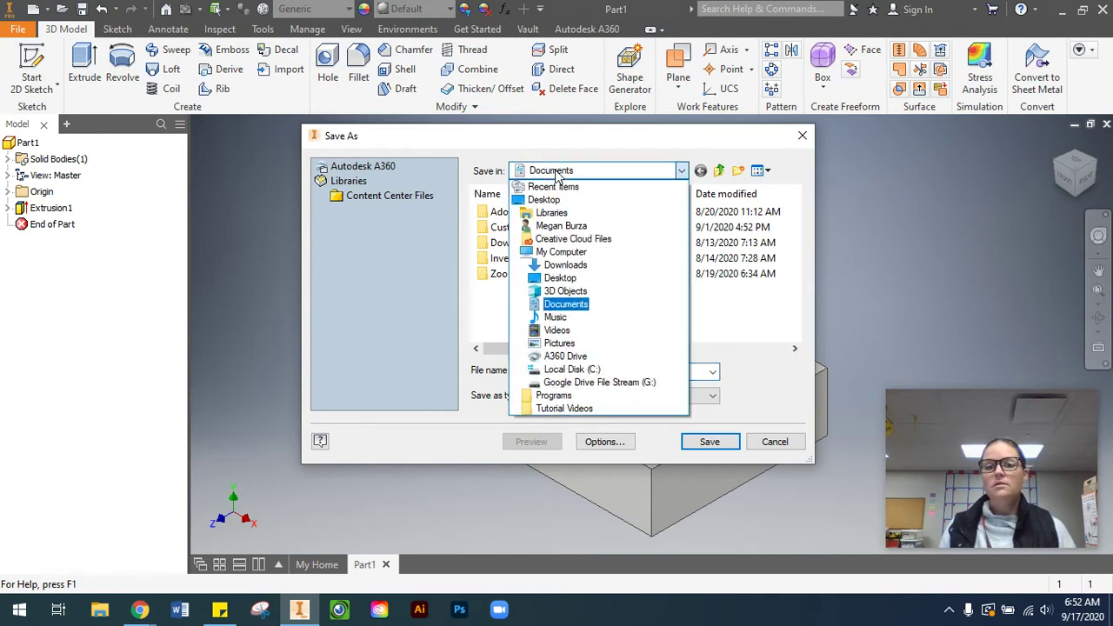
{"action": "left_click", "coordinate": [596, 383]}
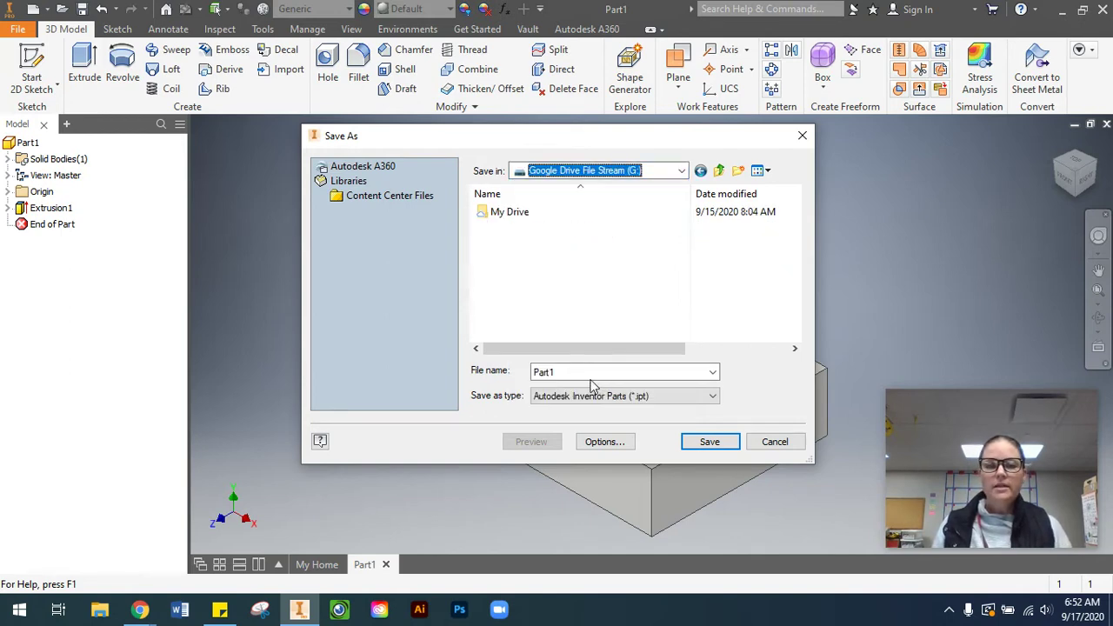
{"action": "double_click", "coordinate": [519, 215]}
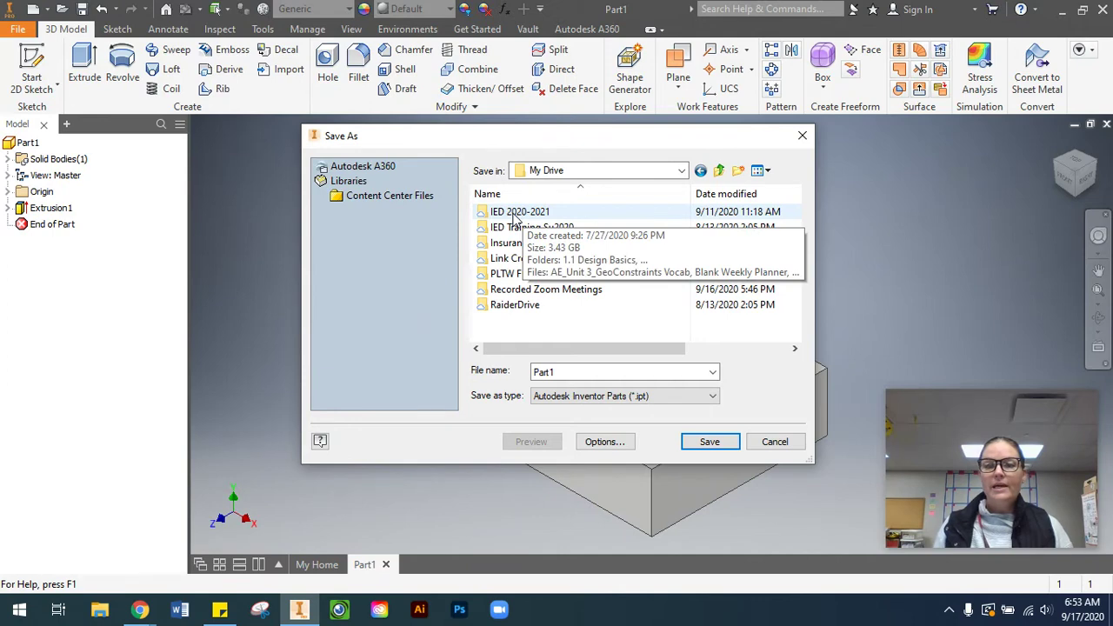
{"action": "double_click", "coordinate": [511, 214]}
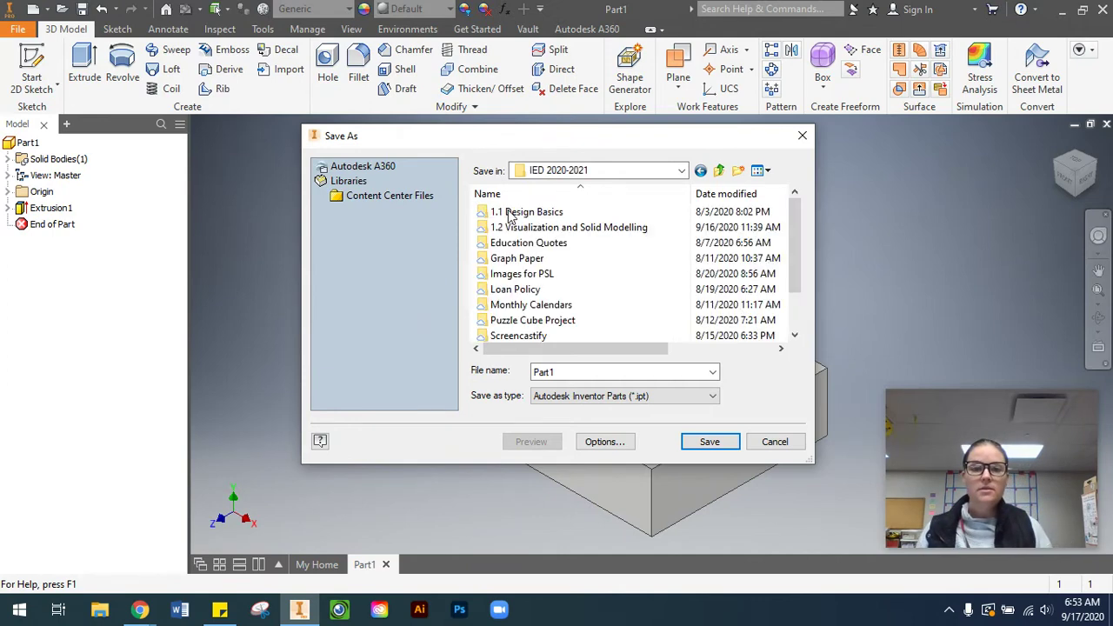
{"action": "scroll", "coordinate": [557, 291], "scroll_direction": "down", "scroll_amount": 1}
{"action": "scroll", "coordinate": [554, 295], "scroll_direction": "up", "scroll_amount": 1}
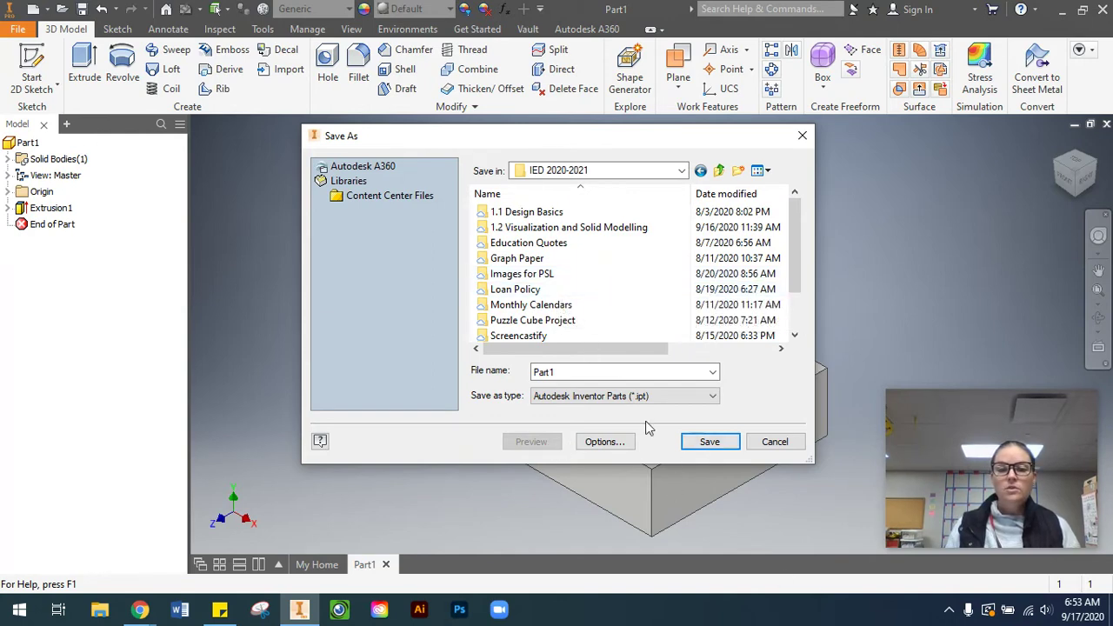
{"action": "scroll", "coordinate": [634, 308], "scroll_direction": "down", "scroll_amount": 1}
{"action": "scroll", "coordinate": [634, 308], "scroll_direction": "up", "scroll_amount": 1}
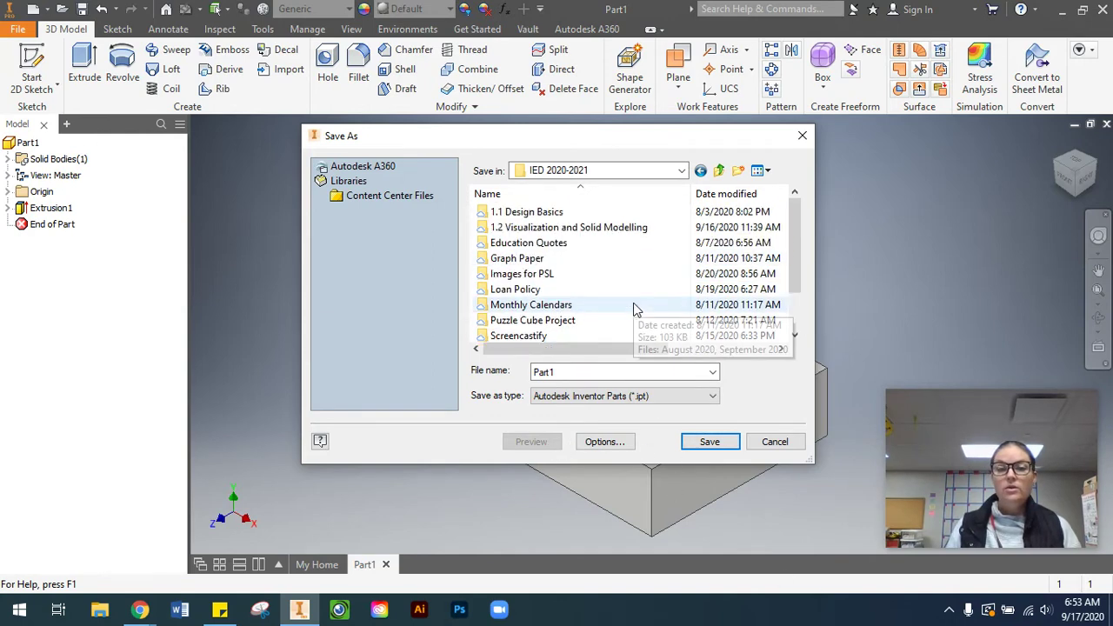
Add a new folder named 'Inventor Practice' inside IED 2020-2021
{"action": "left_click", "coordinate": [739, 171]}
{"action": "type", "text": "I"}
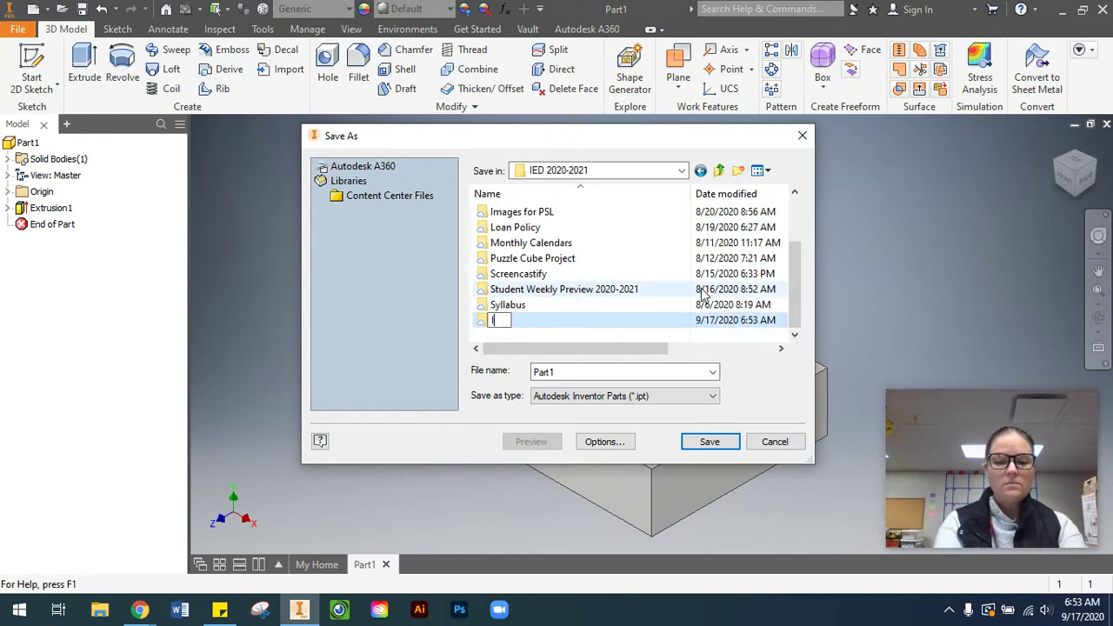
{"action": "type", "text": "nventor "}
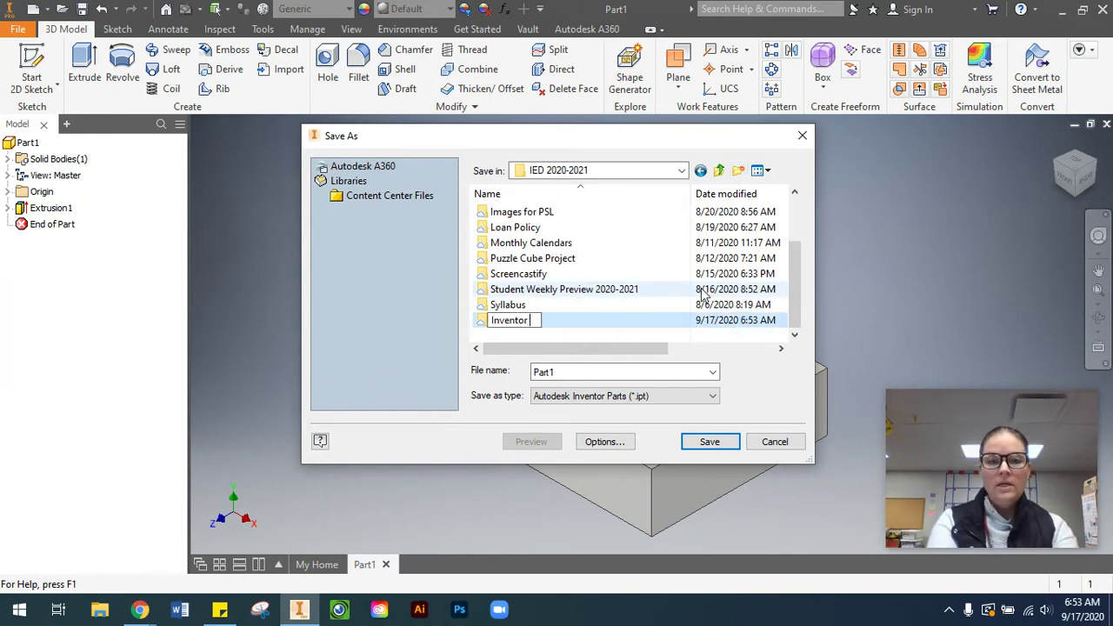
{"action": "type", "text": "Practice"}
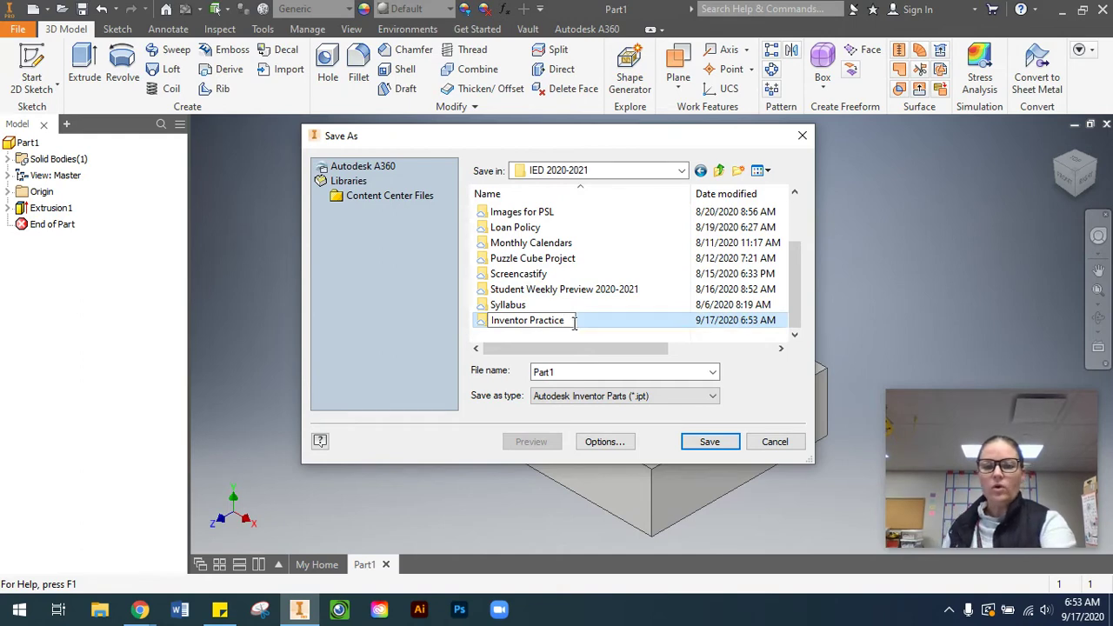
{"action": "key", "text": "Return"}
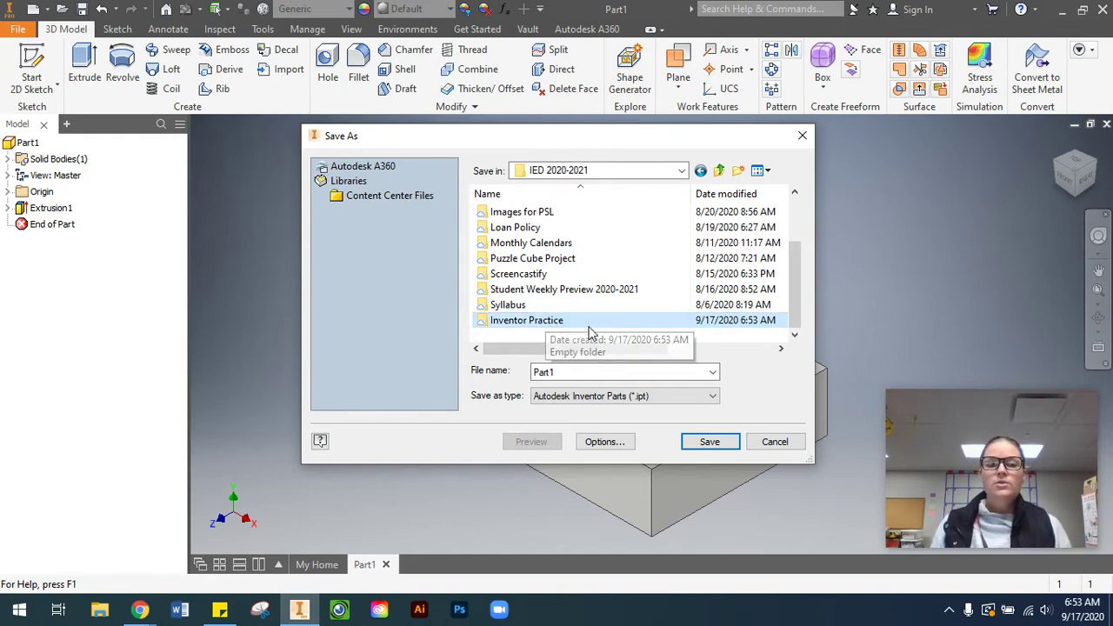
Save the part as 'Black Staircase.ipt' inside the Inventor Practice folder
{"action": "double_click", "coordinate": [559, 372]}
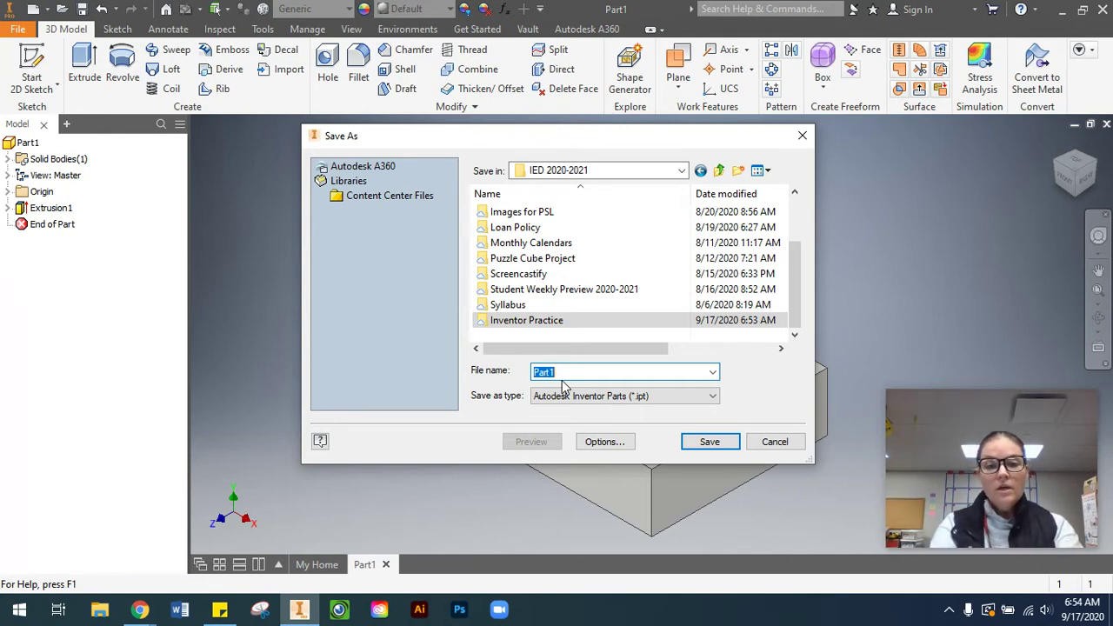
{"action": "type", "text": "Black S"}
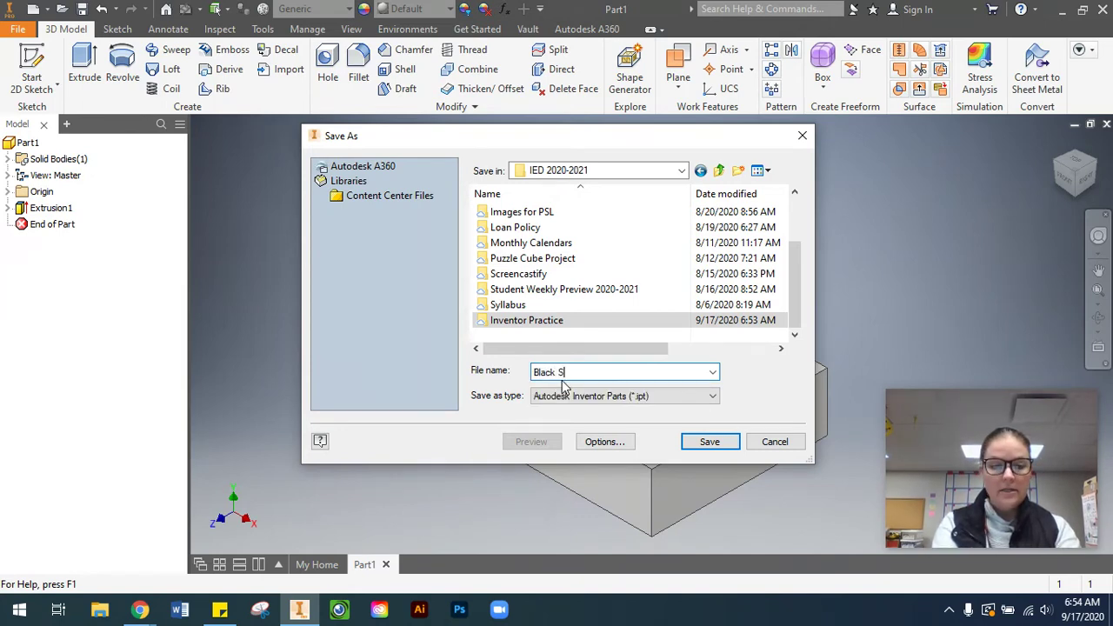
{"action": "type", "text": "taircase"}
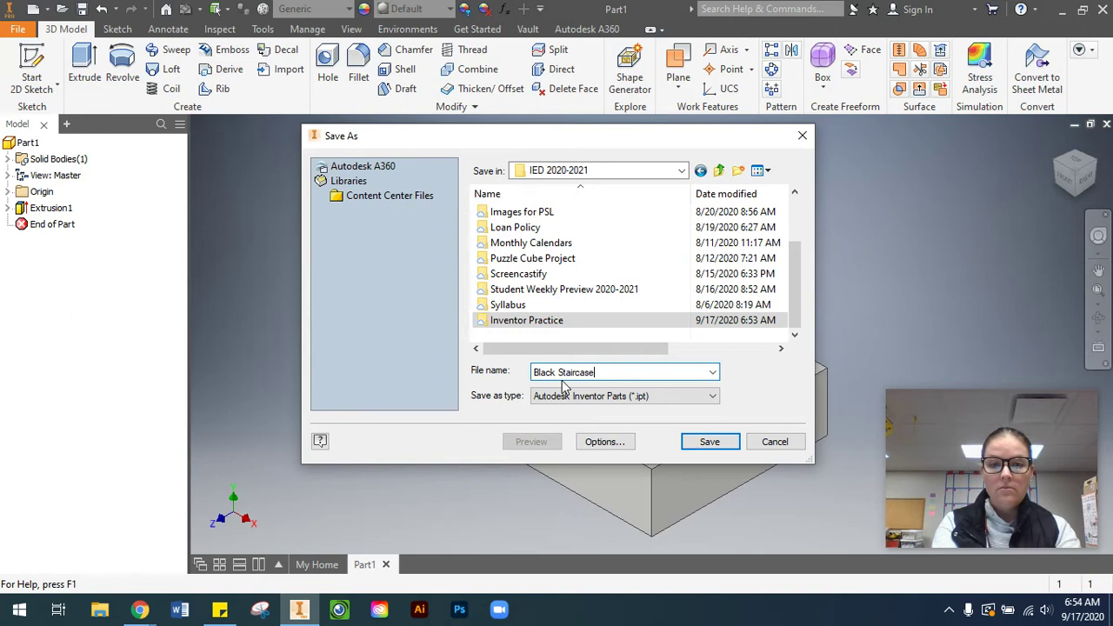
{"action": "double_click", "coordinate": [517, 323]}
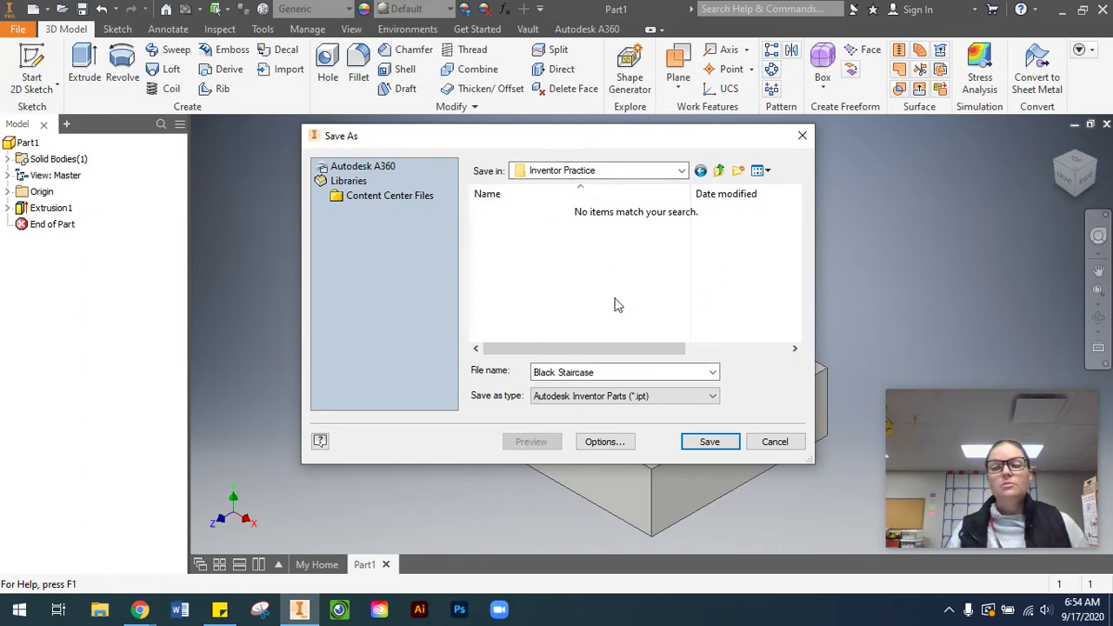
{"action": "mouse_move", "coordinate": [906, 518]}
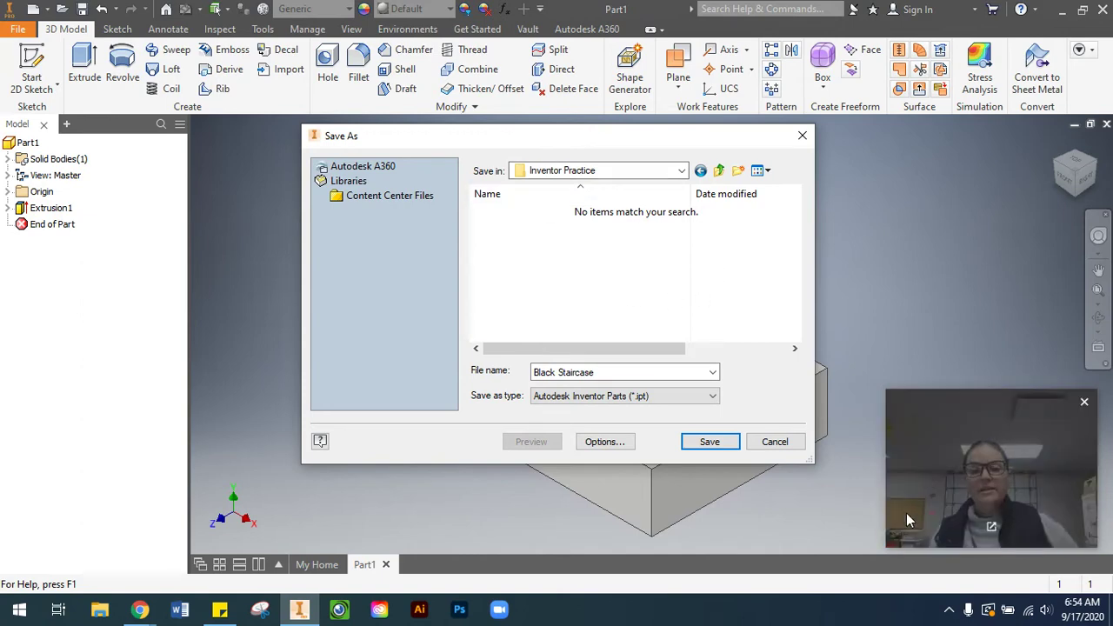
{"action": "left_click", "coordinate": [708, 447]}
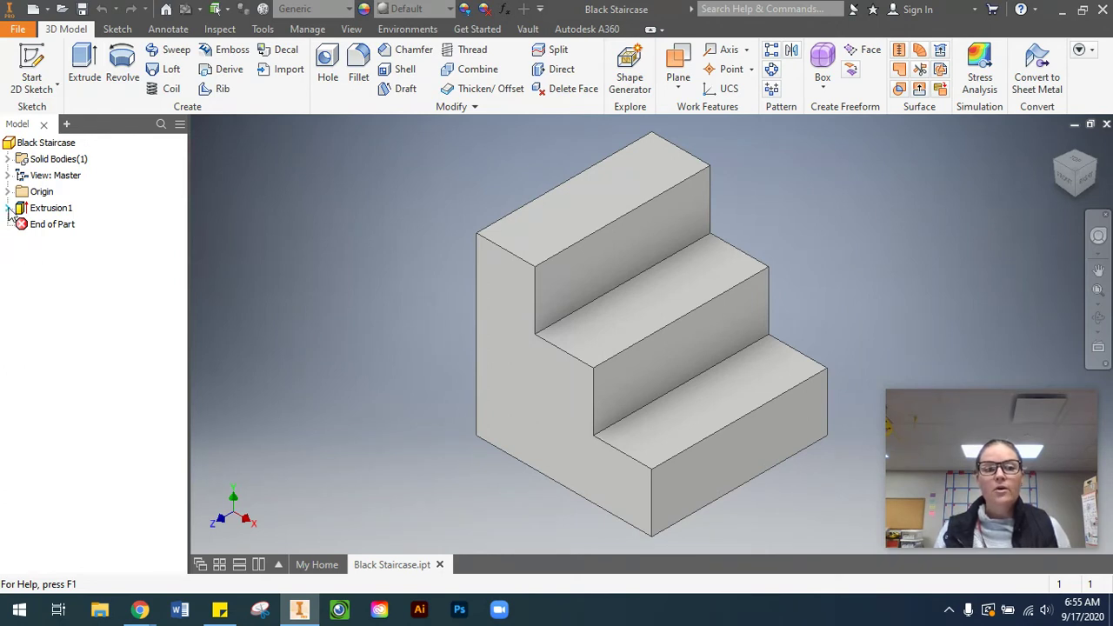
Reveal Sketch1 under Extrusion1 in the Model browser, dismissing its context menu unused
{"action": "left_click", "coordinate": [7, 209]}
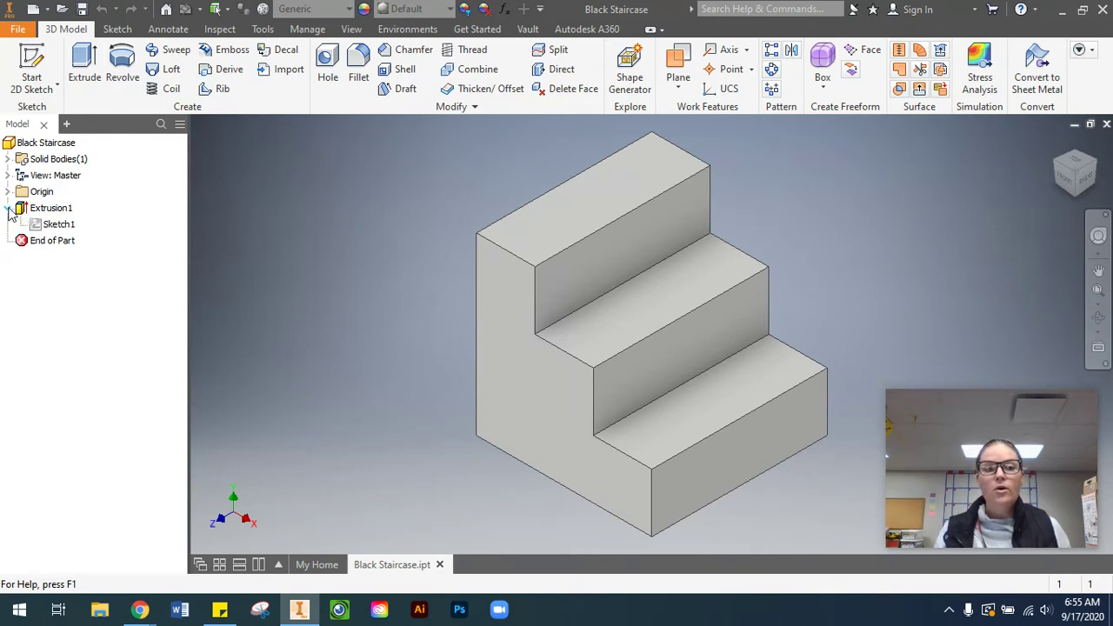
{"action": "right_click", "coordinate": [61, 225]}
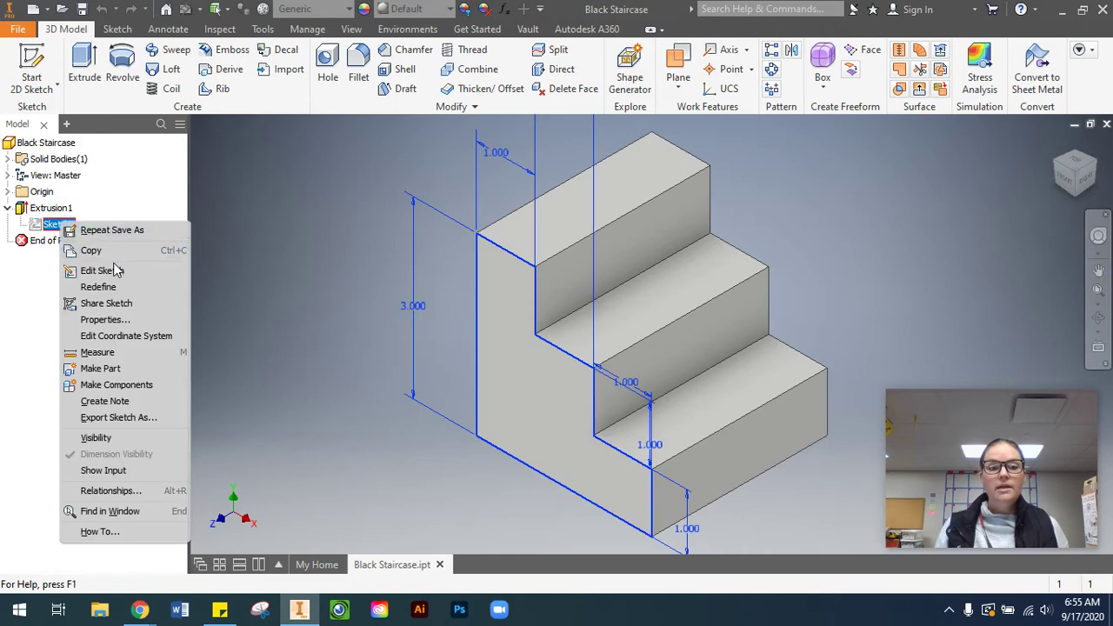
{"action": "left_click", "coordinate": [28, 271]}
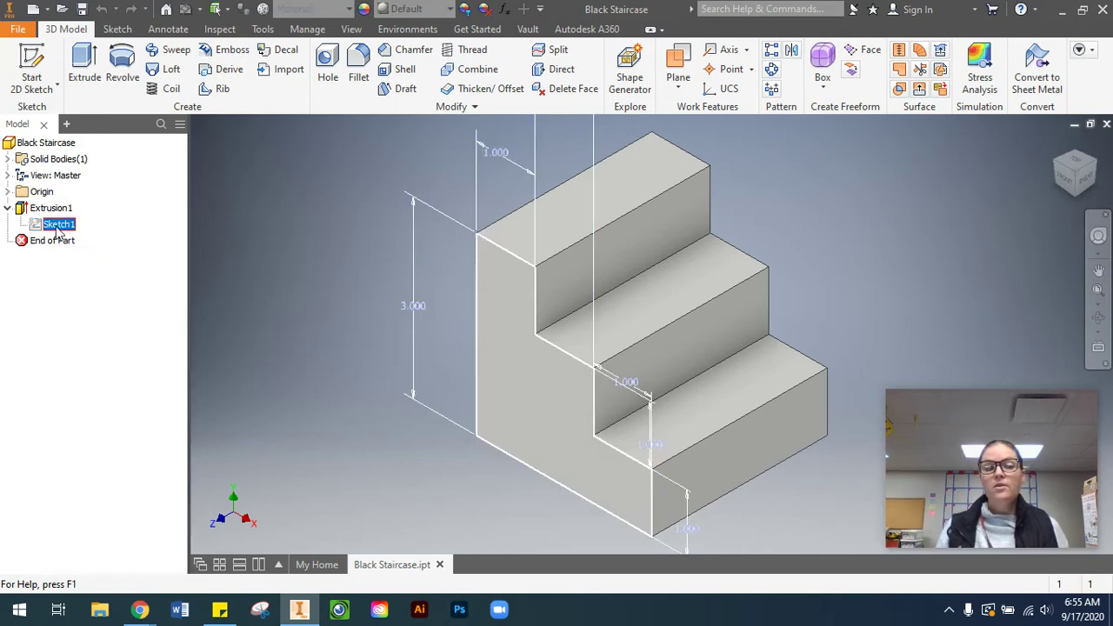
{"action": "left_click", "coordinate": [75, 255]}
In Sketch1, change the tall back step's height from 3 to 5 in and finish the sketch
{"action": "double_click", "coordinate": [71, 228]}
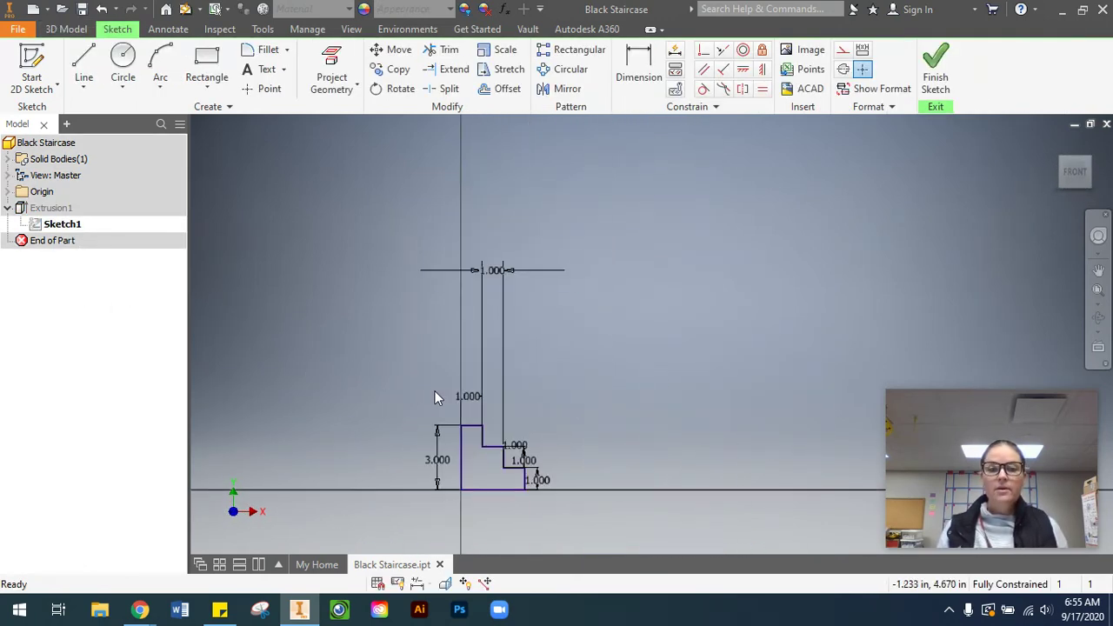
{"action": "double_click", "coordinate": [437, 460]}
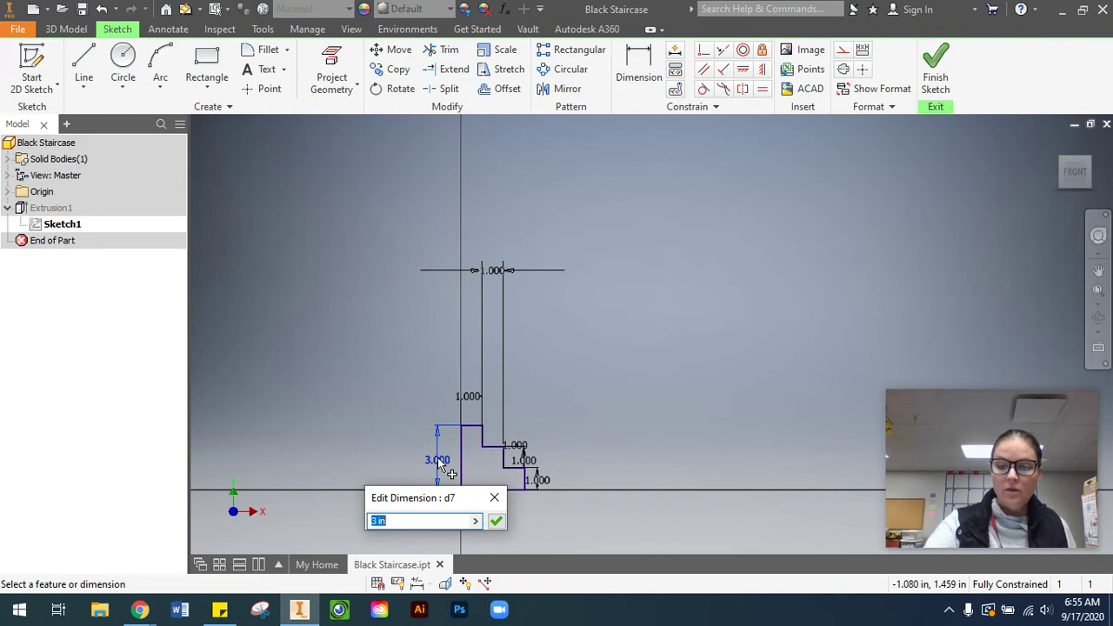
{"action": "type", "text": "5"}
{"action": "key", "text": "Return"}
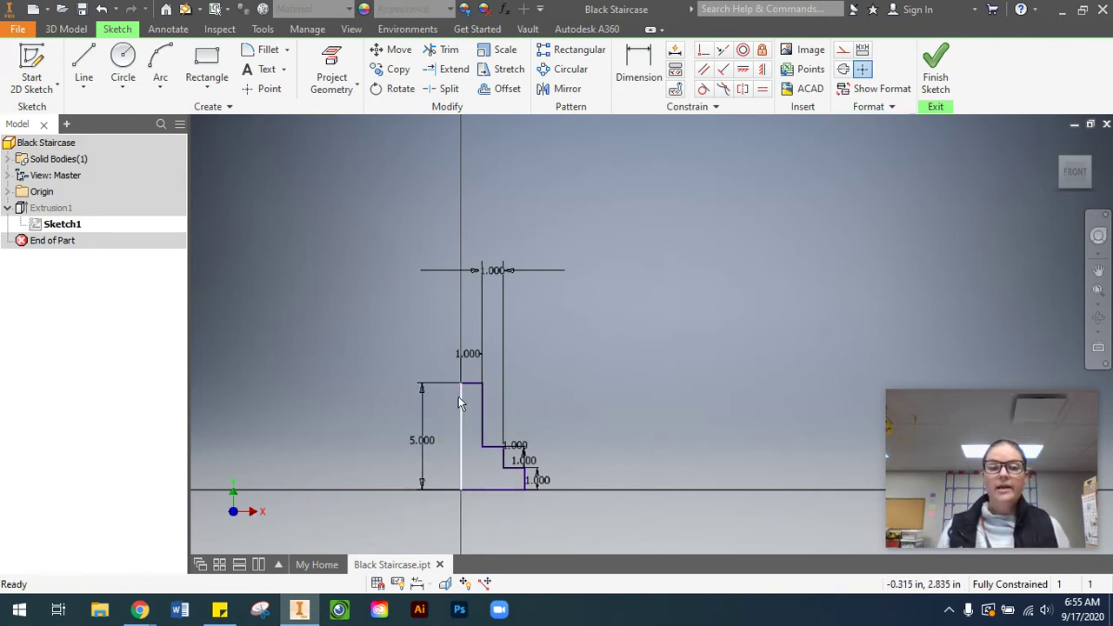
{"action": "left_click", "coordinate": [936, 68]}
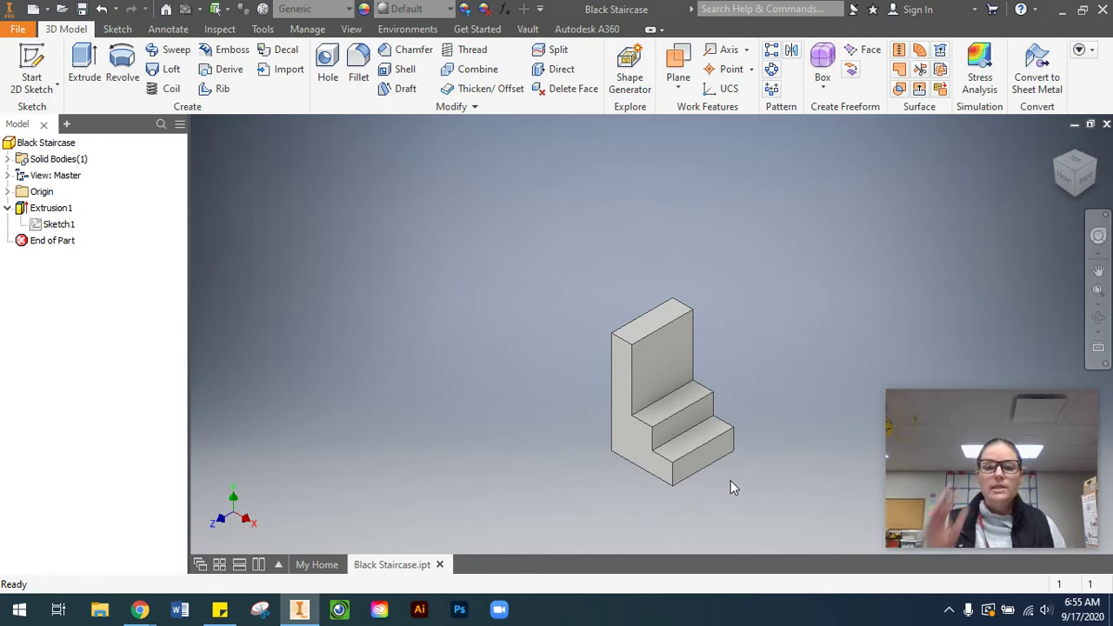
Assign Wood (Oak) from the Quick Access Toolbar material list
{"action": "left_click", "coordinate": [349, 10]}
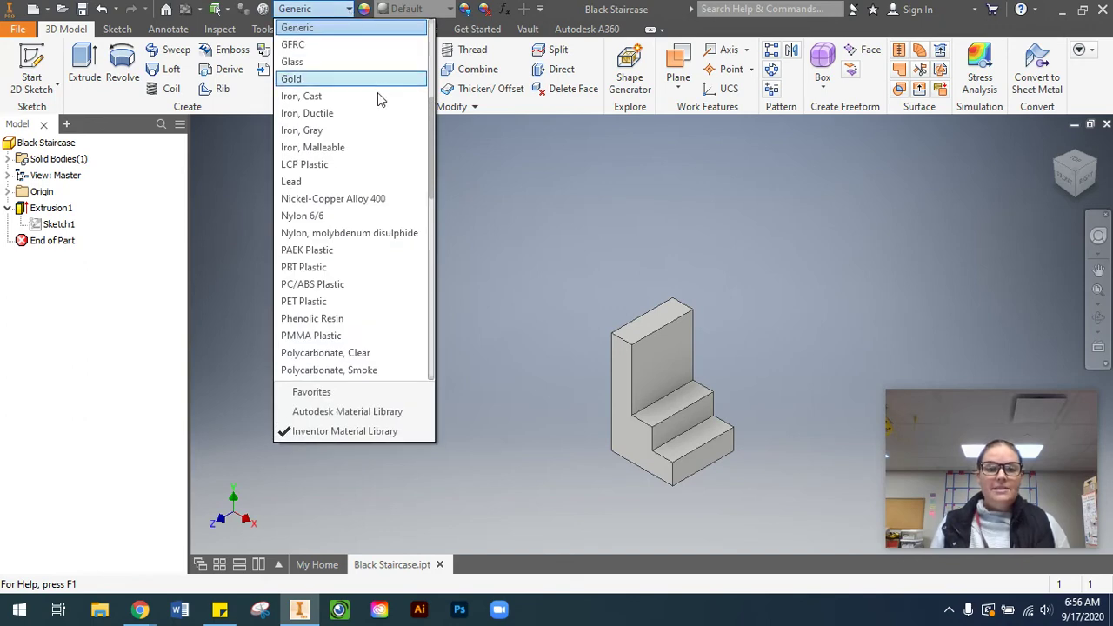
{"action": "scroll", "coordinate": [358, 192], "scroll_direction": "up", "scroll_amount": 1}
{"action": "scroll", "coordinate": [356, 187], "scroll_direction": "up", "scroll_amount": 5}
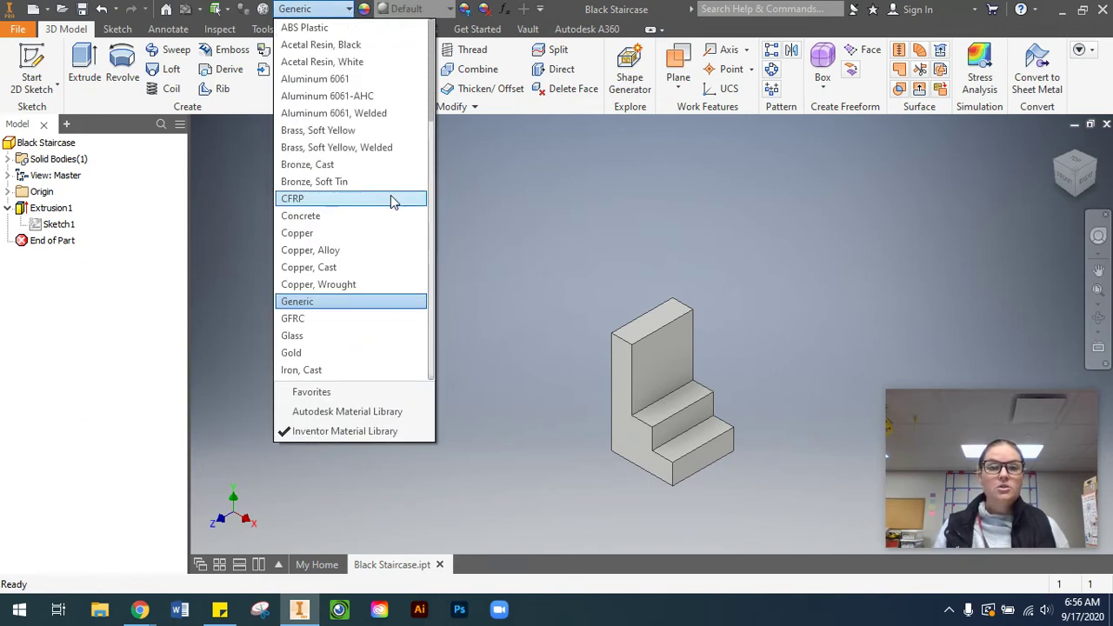
{"action": "scroll", "coordinate": [336, 112], "scroll_direction": "down", "scroll_amount": 1}
{"action": "scroll", "coordinate": [341, 120], "scroll_direction": "down", "scroll_amount": 9}
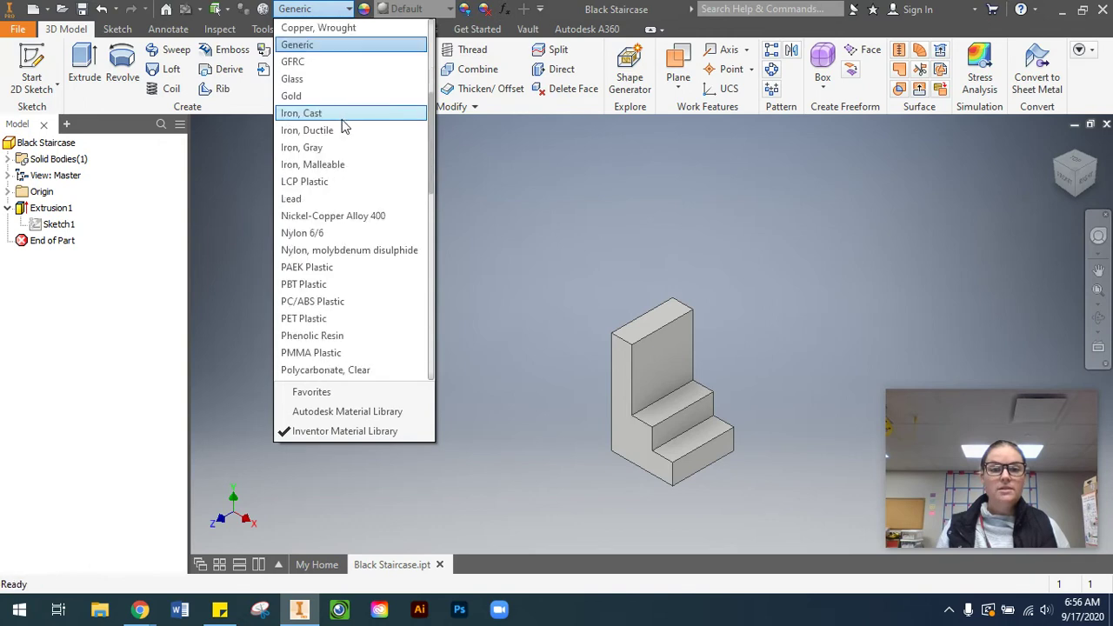
{"action": "scroll", "coordinate": [343, 126], "scroll_direction": "down", "scroll_amount": 8}
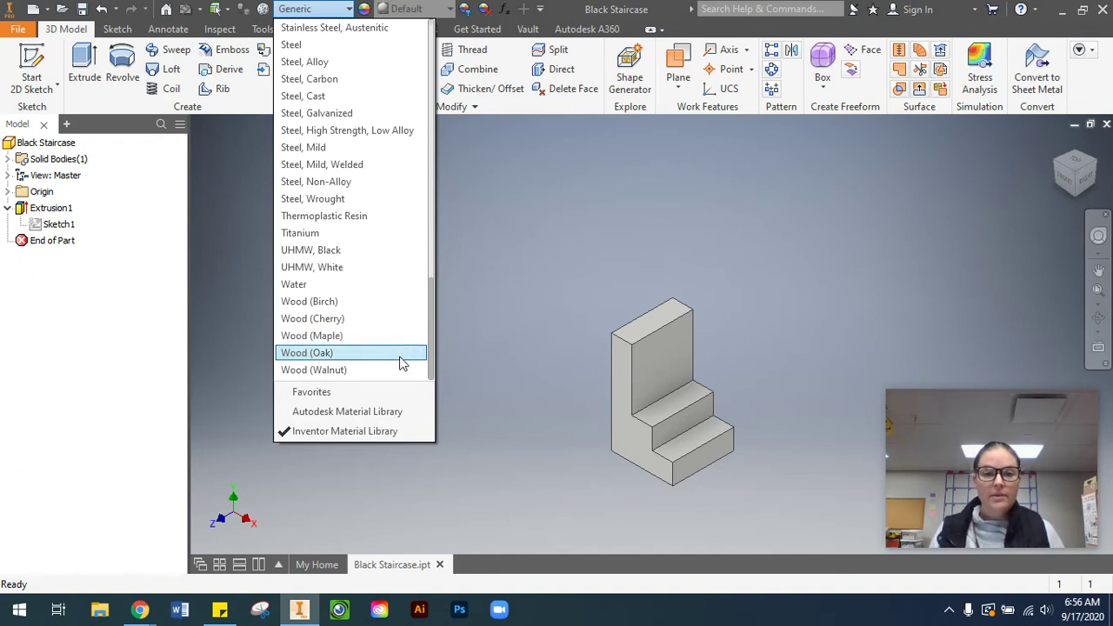
{"action": "left_click", "coordinate": [402, 355]}
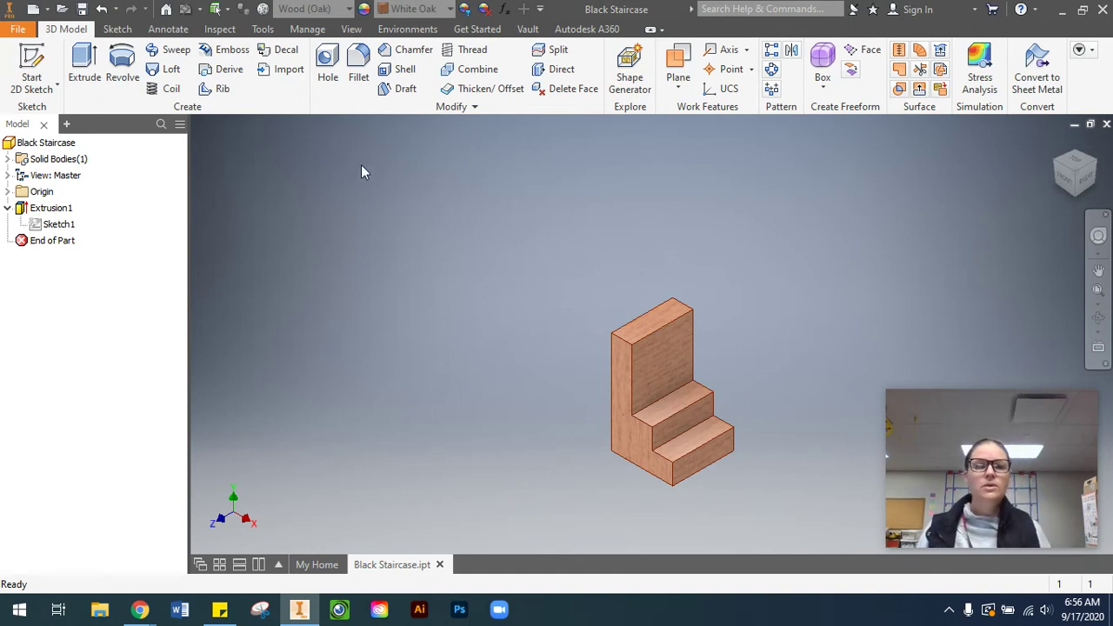
Apply the Black appearance override to the staircase part
{"action": "left_click", "coordinate": [443, 11]}
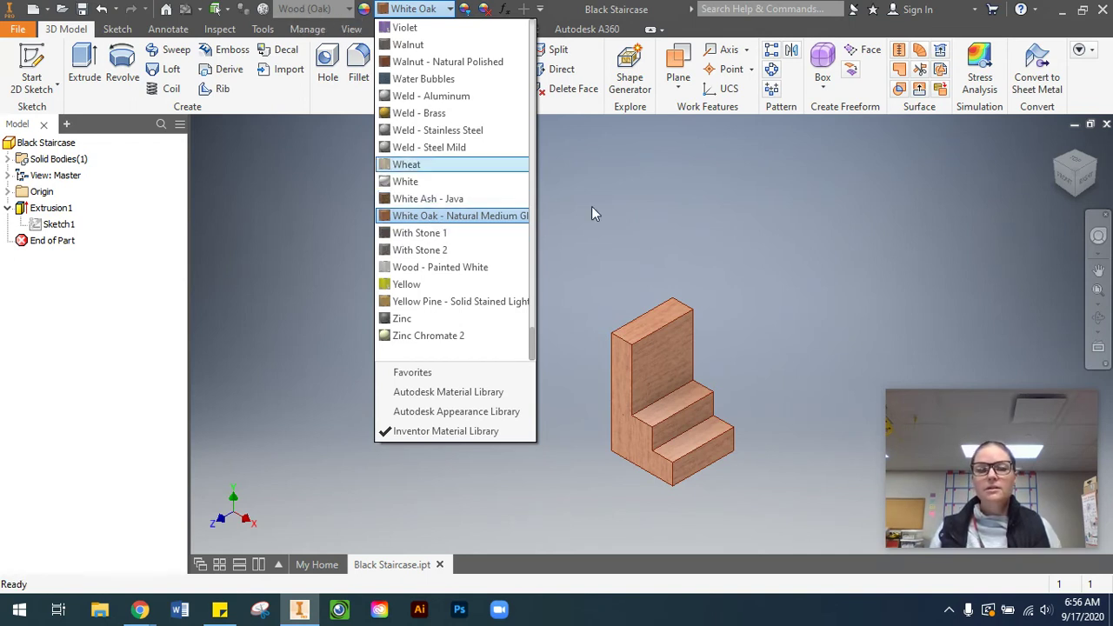
{"action": "scroll", "coordinate": [485, 269], "scroll_direction": "up", "scroll_amount": 1}
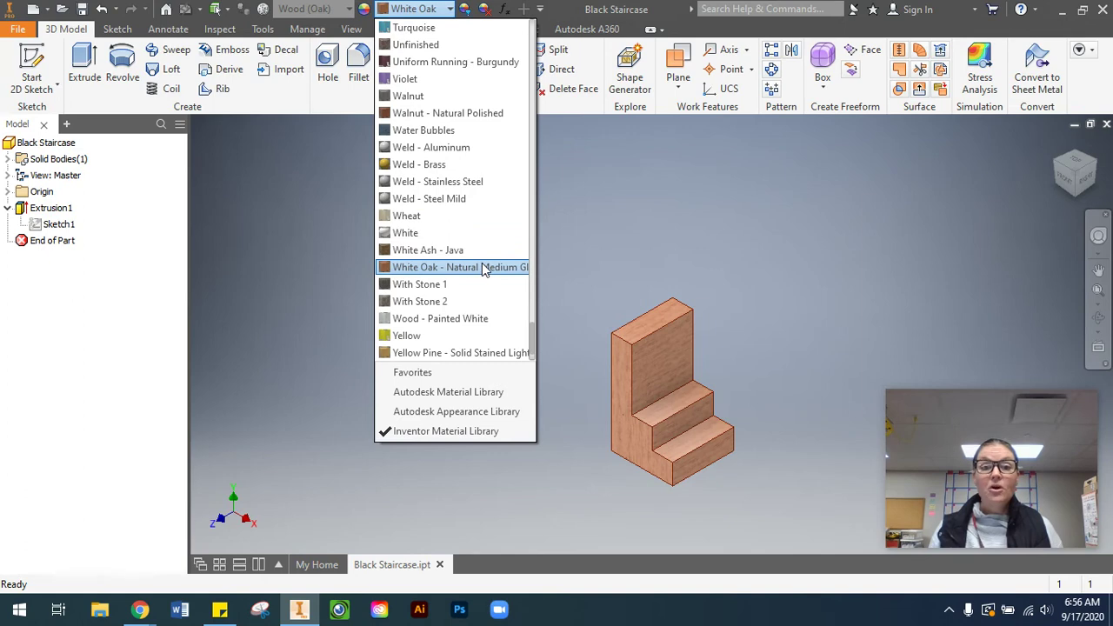
{"action": "scroll", "coordinate": [484, 267], "scroll_direction": "up", "scroll_amount": 20}
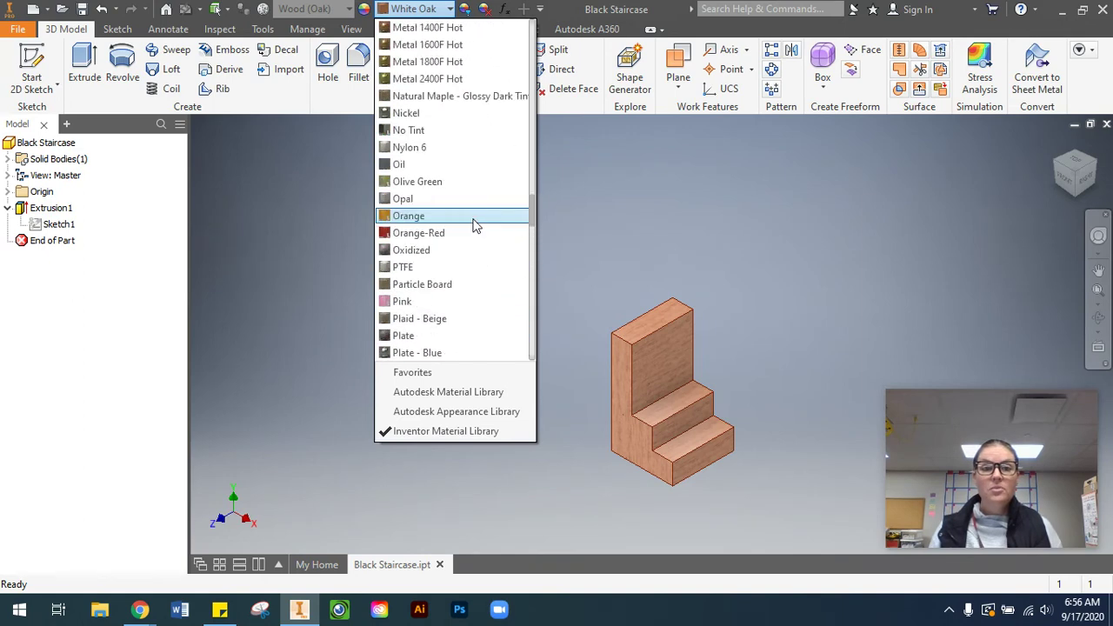
{"action": "scroll", "coordinate": [474, 224], "scroll_direction": "up", "scroll_amount": 20}
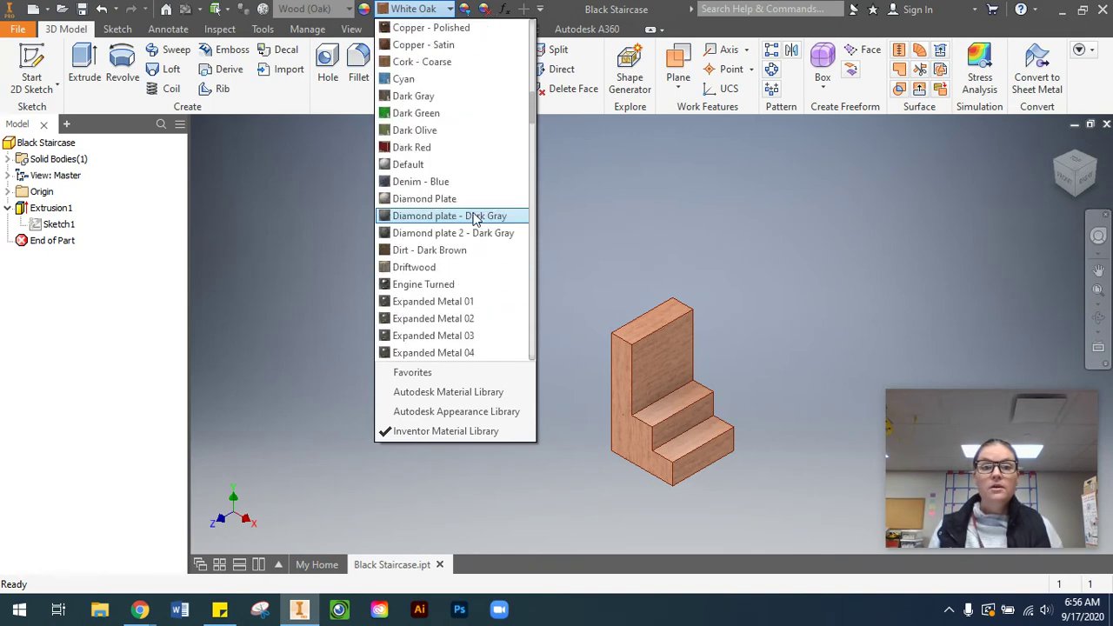
{"action": "scroll", "coordinate": [472, 214], "scroll_direction": "up", "scroll_amount": 12}
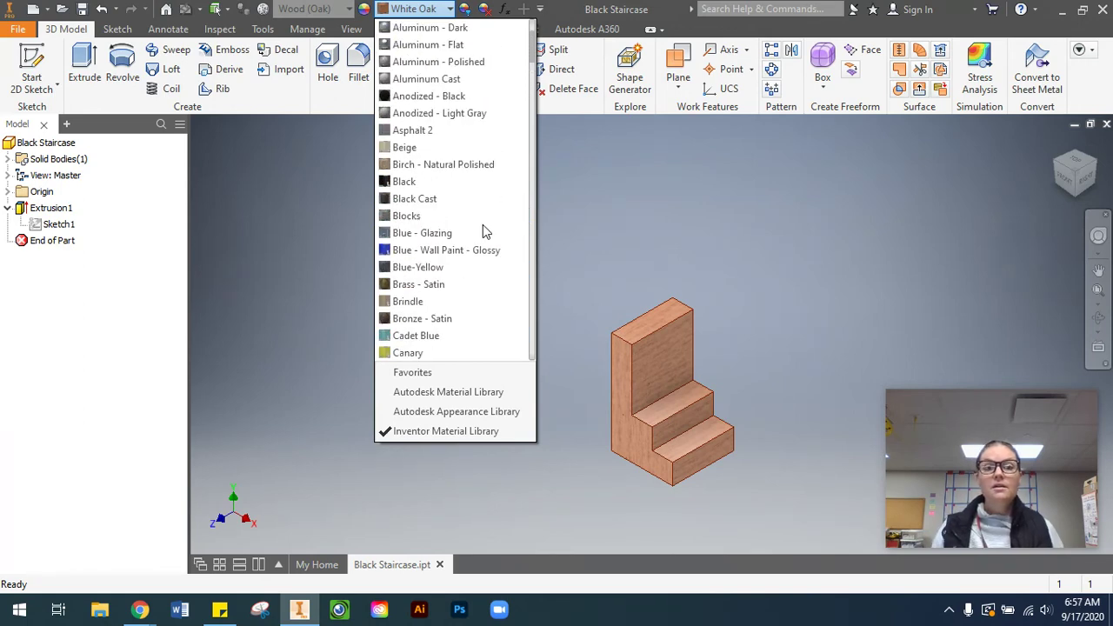
{"action": "scroll", "coordinate": [483, 224], "scroll_direction": "up", "scroll_amount": 2}
{"action": "scroll", "coordinate": [469, 213], "scroll_direction": "down", "scroll_amount": 2}
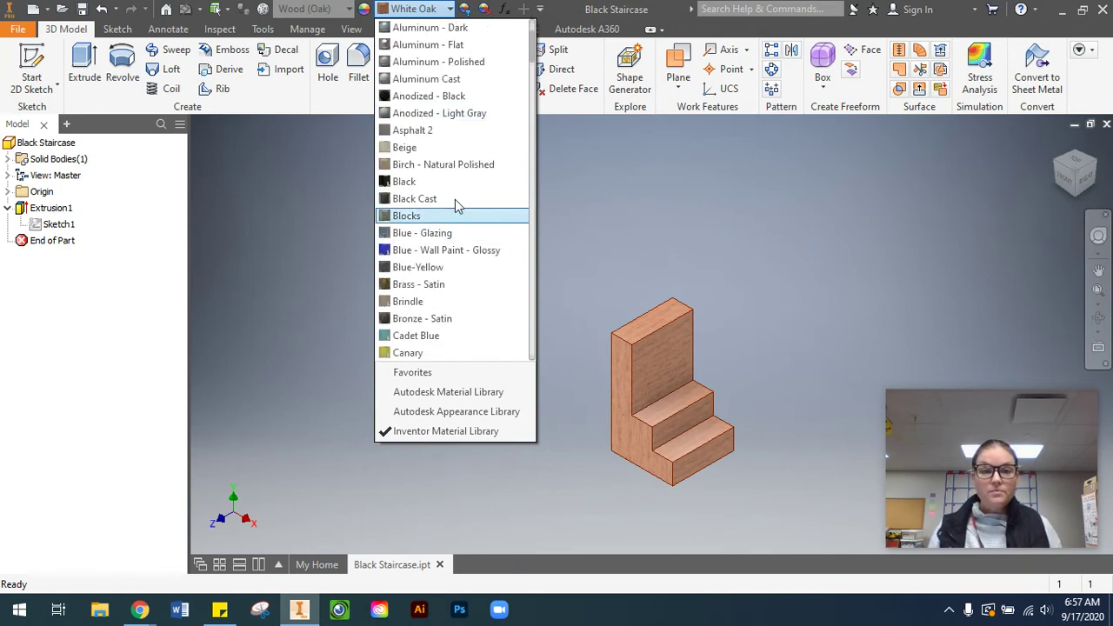
{"action": "left_click", "coordinate": [441, 180]}
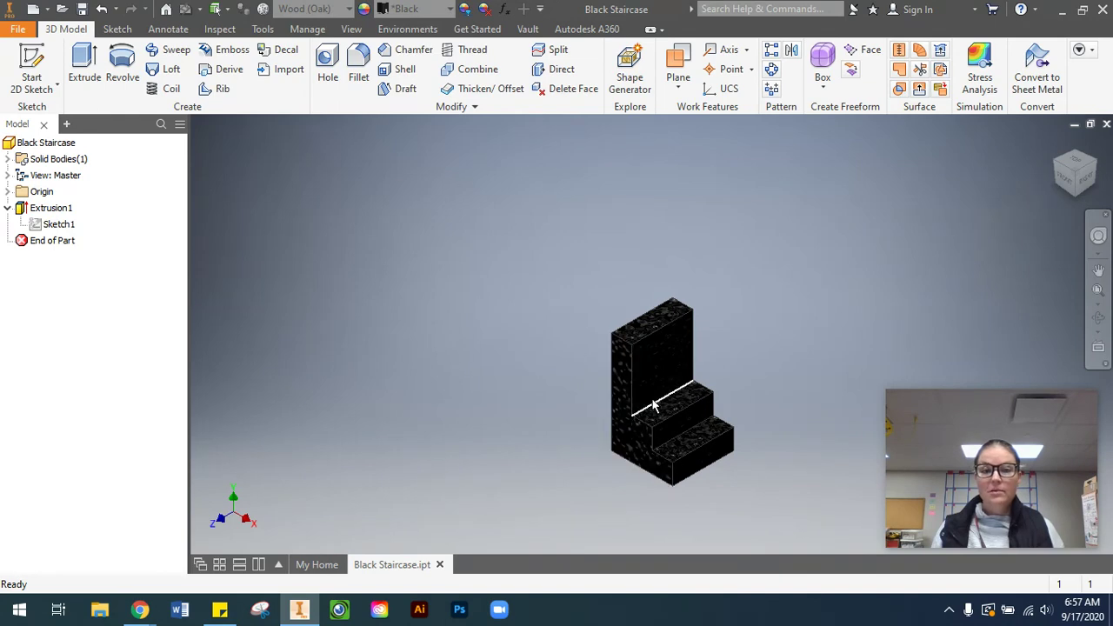
Check that the material list still shows Wood (Oak), closing it unchanged
{"action": "left_click", "coordinate": [347, 12]}
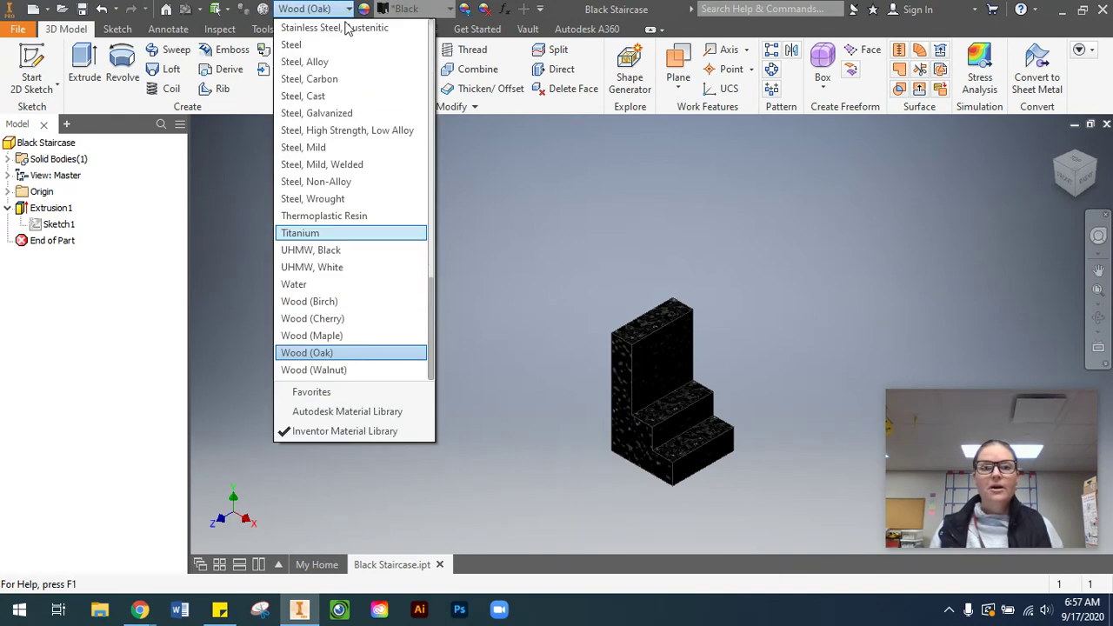
{"action": "scroll", "coordinate": [326, 139], "scroll_direction": "up", "scroll_amount": 15}
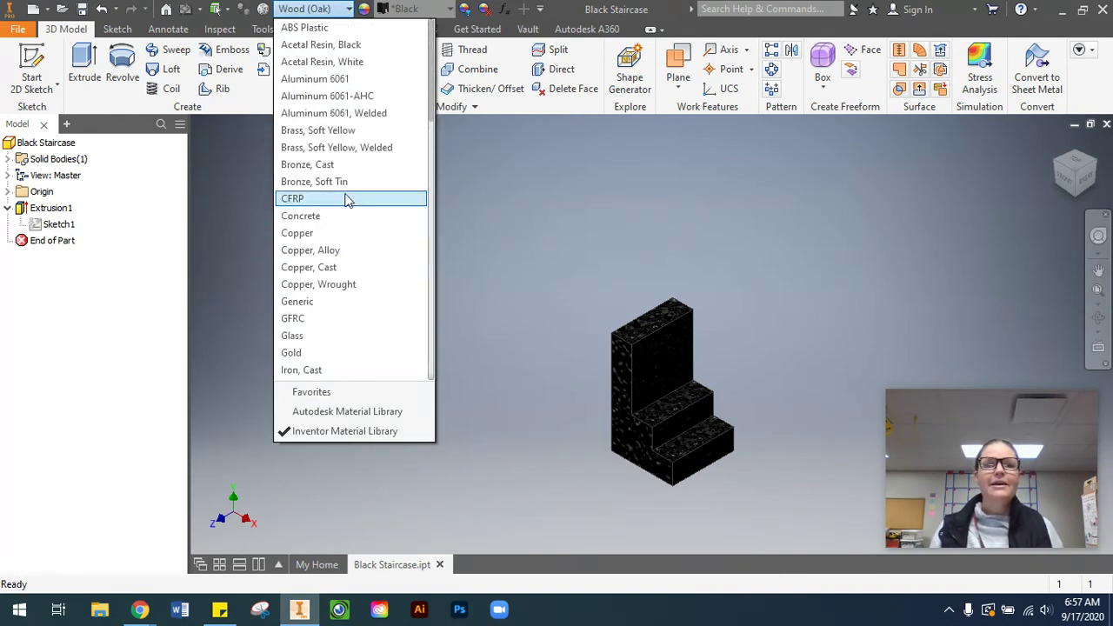
{"action": "scroll", "coordinate": [373, 295], "scroll_direction": "down", "scroll_amount": 1}
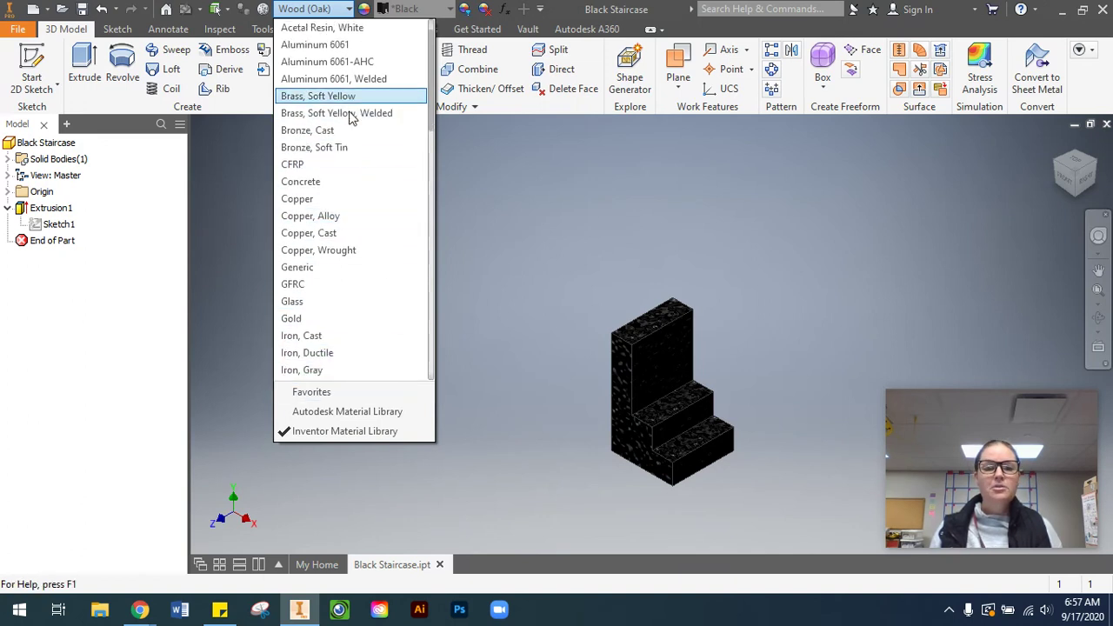
{"action": "left_click", "coordinate": [346, 11]}
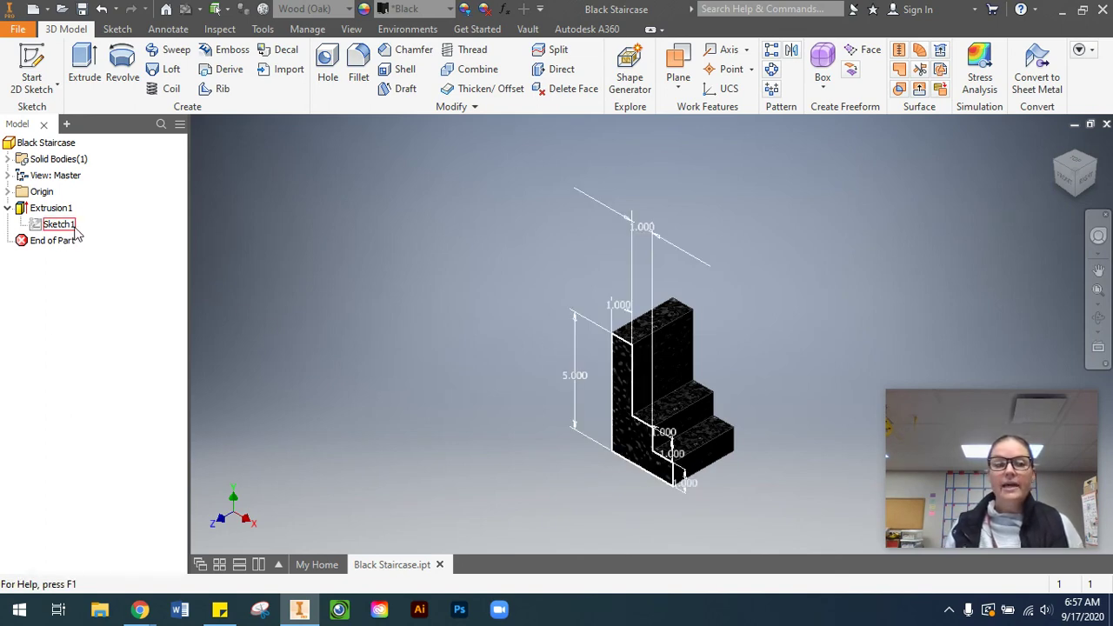
In Sketch1, change the tall step's height dimension from 5.000 back to 3 in and finish the sketch
{"action": "double_click", "coordinate": [59, 226]}
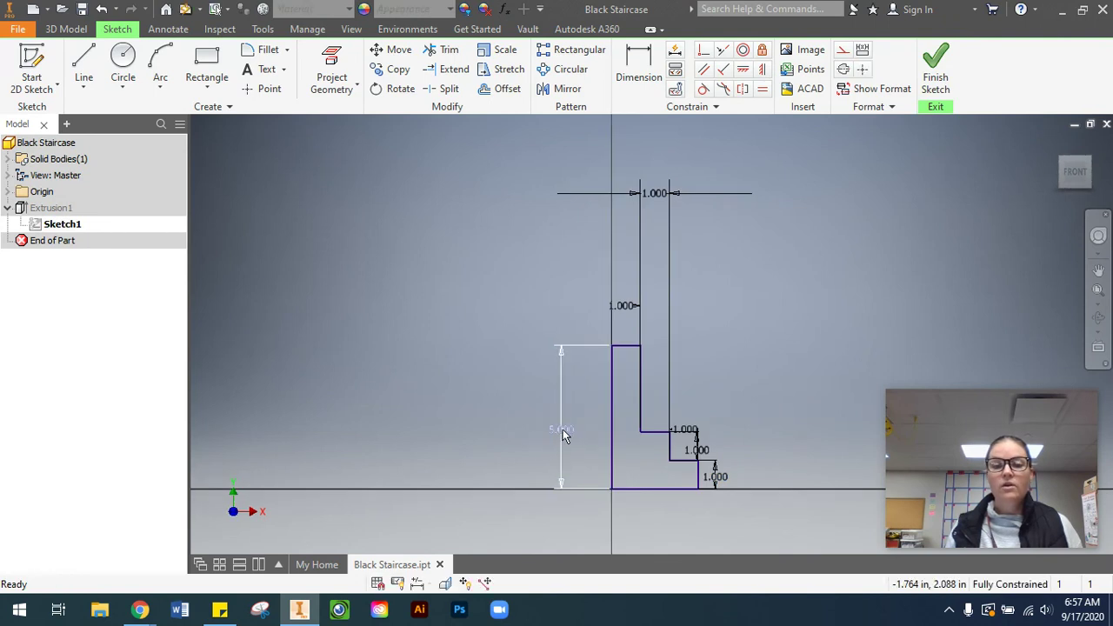
{"action": "double_click", "coordinate": [561, 430]}
{"action": "type", "text": "3"}
{"action": "key", "text": "Return"}
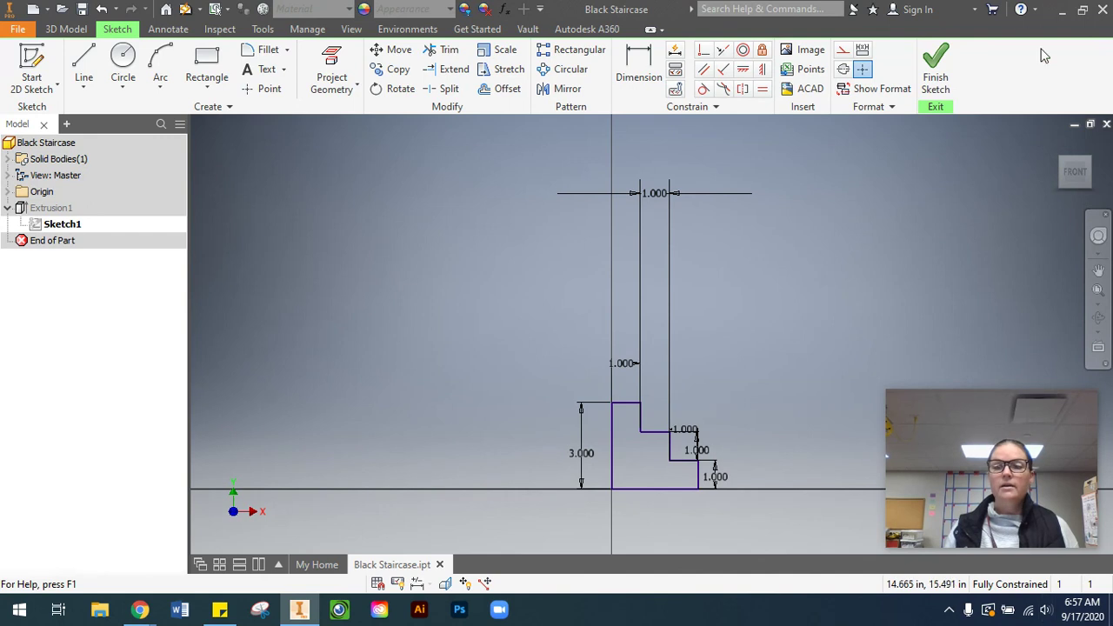
{"action": "left_click", "coordinate": [936, 74]}
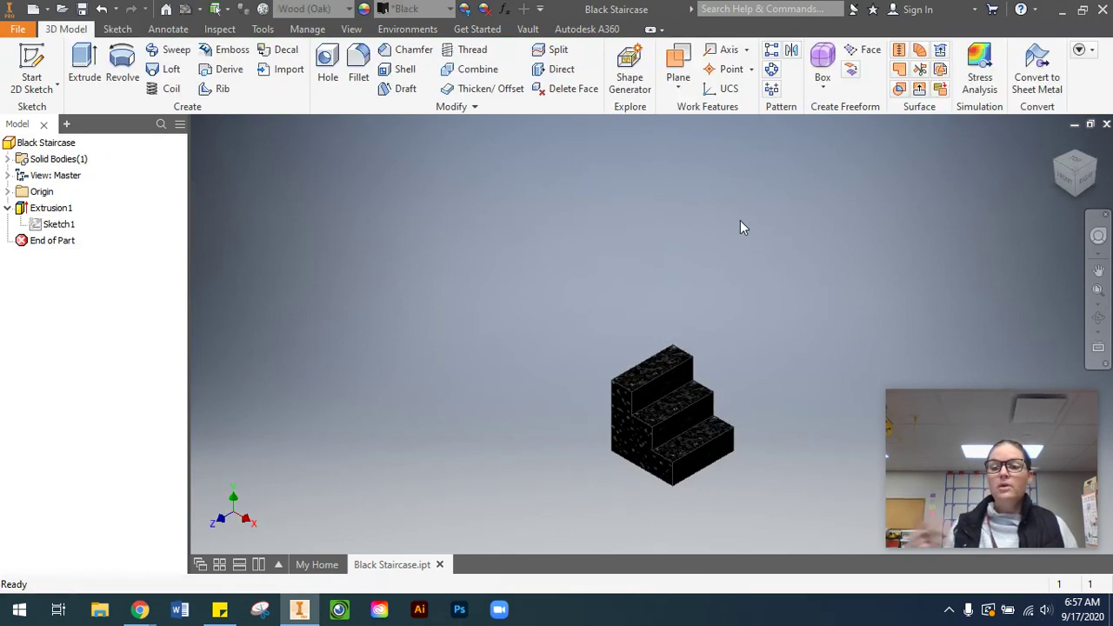